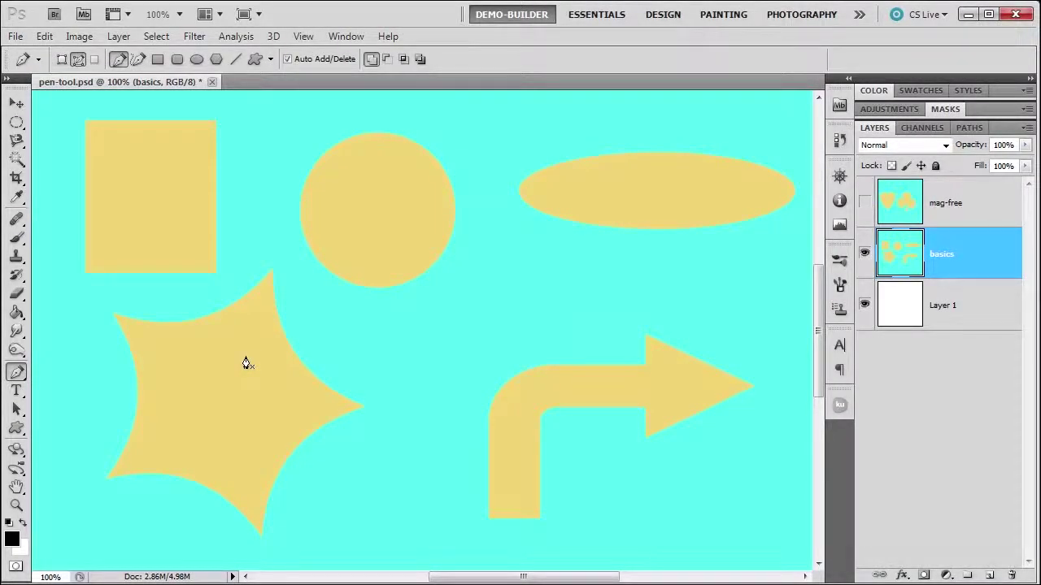
Open the pen tool variants list and keep the standard Pen Tool.
{"action": "left_click", "coordinate": [16, 372]}
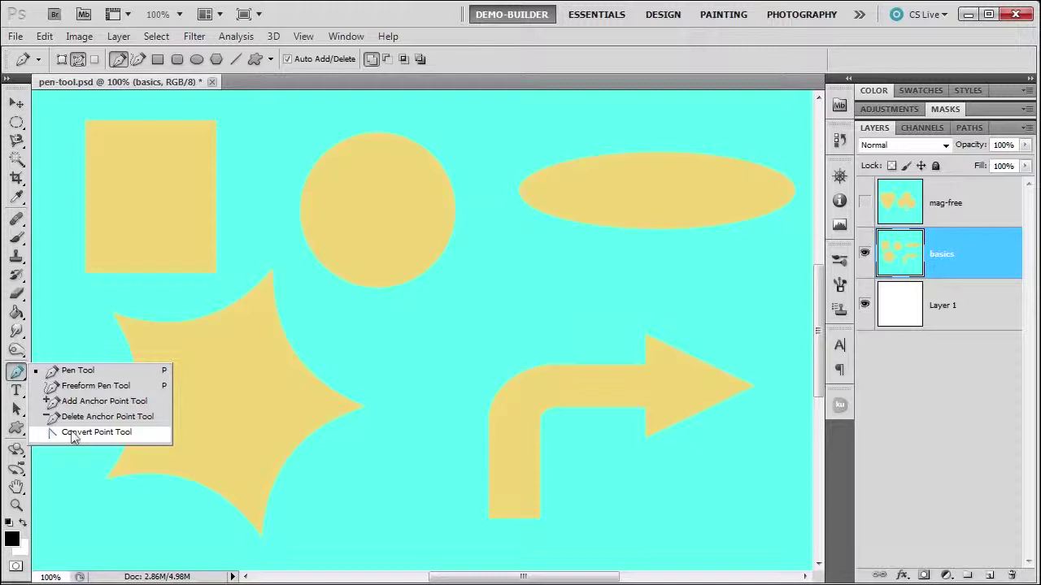
Draw a closed curved loop from the square toward the circle and back over the star.
{"action": "left_click", "coordinate": [154, 235]}
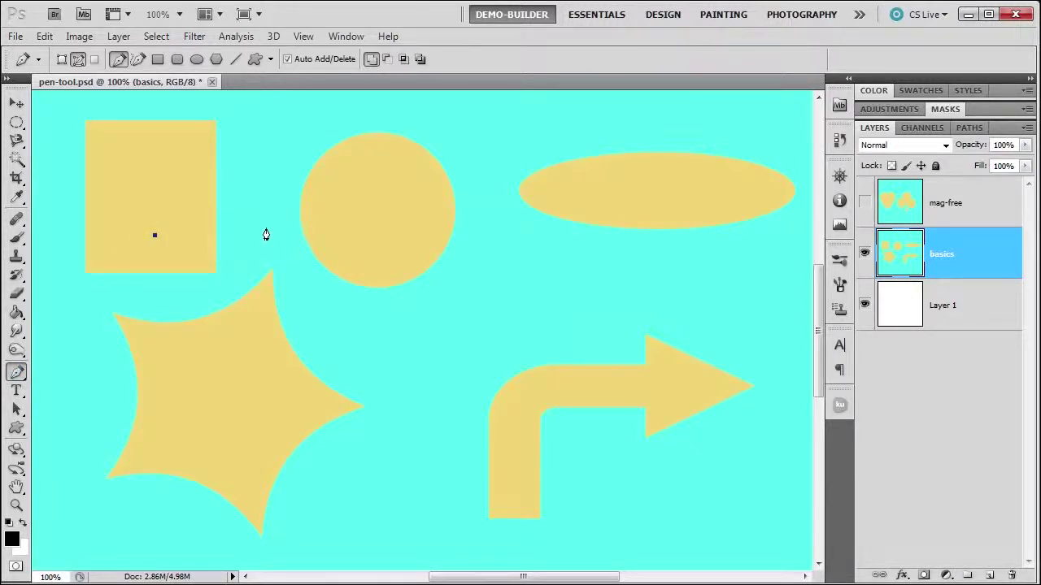
{"action": "left_click_drag", "start_coordinate": [266, 227], "coordinate": [297, 236]}
{"action": "left_click_drag", "start_coordinate": [317, 306], "coordinate": [304, 341]}
{"action": "left_click_drag", "start_coordinate": [206, 340], "coordinate": [148, 328]}
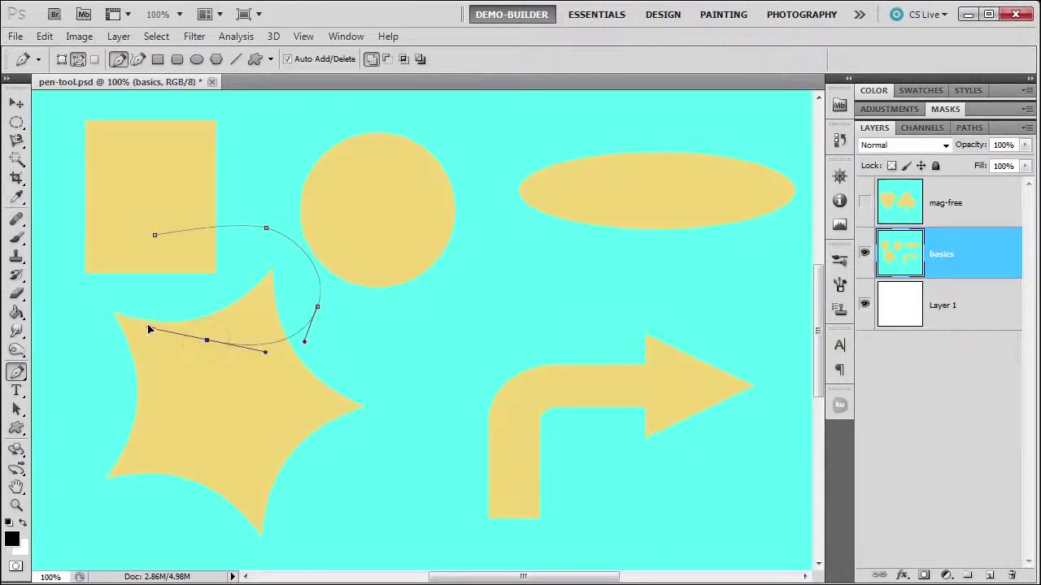
{"action": "left_click", "coordinate": [154, 235]}
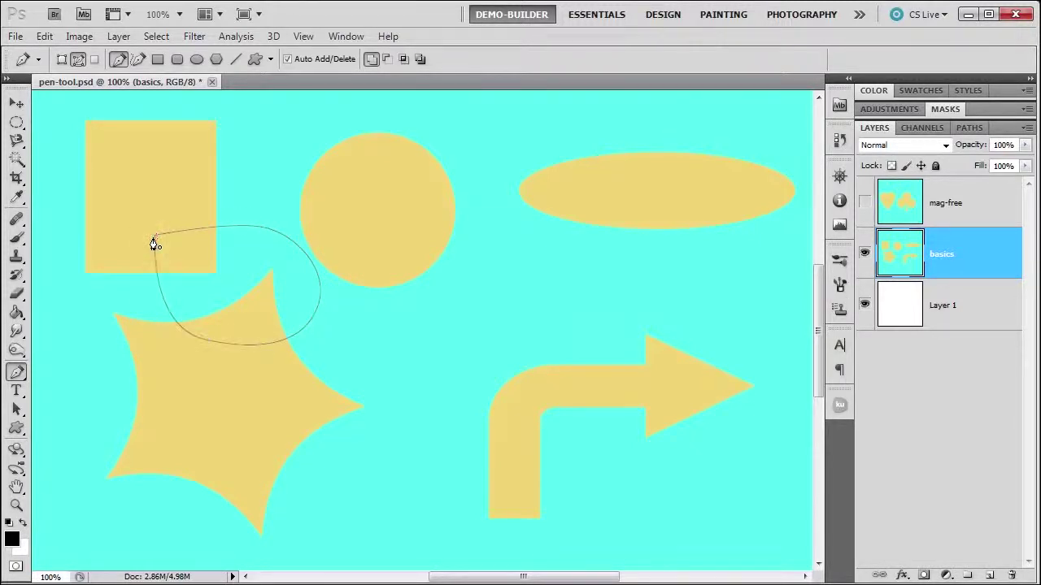
Delete the loop's lower anchor and add a top anchor pulled upward to bend the curve.
{"action": "left_click", "coordinate": [204, 342], "text": "ctrl"}
{"action": "left_click", "coordinate": [207, 343]}
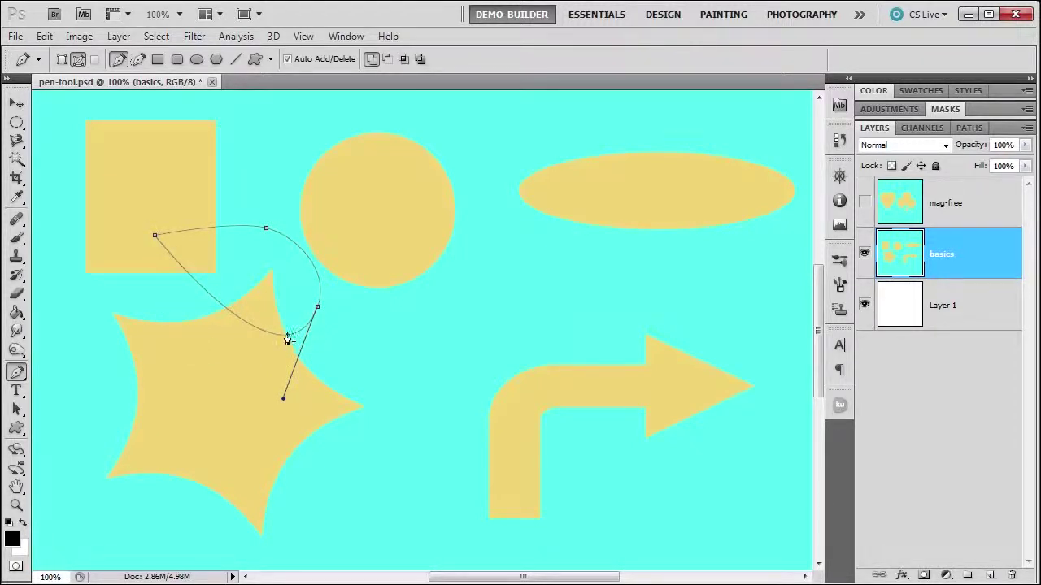
{"action": "left_click", "coordinate": [216, 231]}
{"action": "left_click_drag", "start_coordinate": [215, 231], "coordinate": [211, 190]}
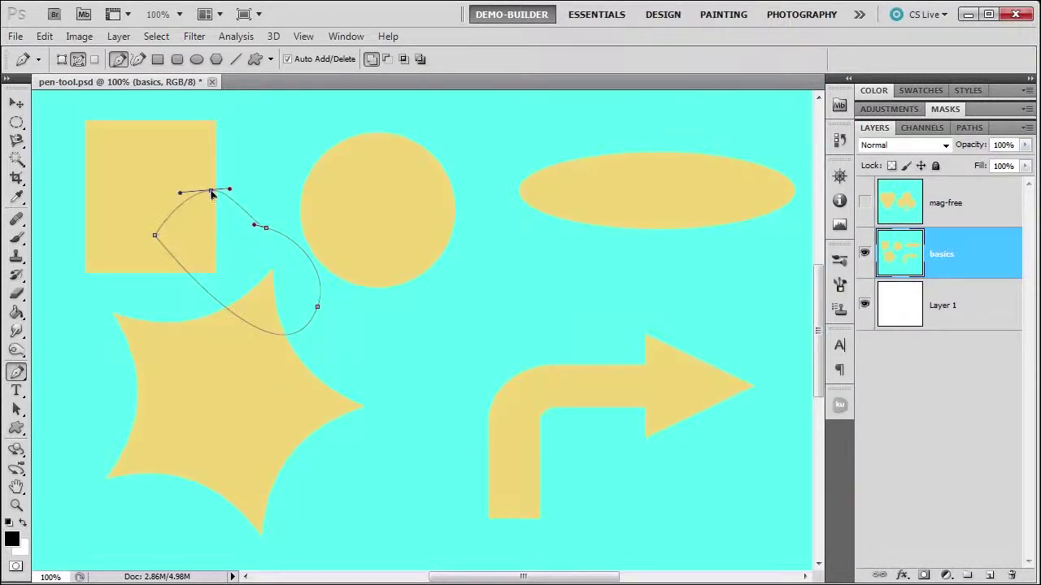
Start a second path in the star, curving to its right point, then a corner toward the bottom tip.
{"action": "left_click", "coordinate": [244, 415]}
{"action": "left_click_drag", "start_coordinate": [366, 413], "coordinate": [421, 424]}
{"action": "left_click_drag", "start_coordinate": [421, 423], "coordinate": [339, 470]}
{"action": "left_click_drag", "start_coordinate": [293, 499], "coordinate": [254, 516]}
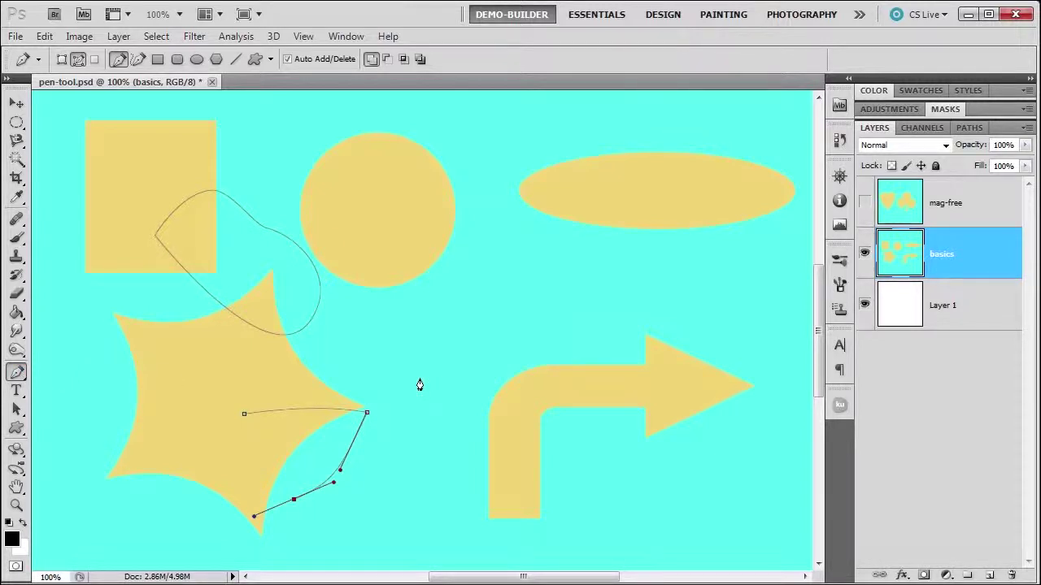
Delete the open path, hide the basics layer, select and show mag-free, then check pen options.
{"action": "key", "text": "Delete"}
{"action": "key", "text": "Delete"}
{"action": "key", "text": "Delete"}
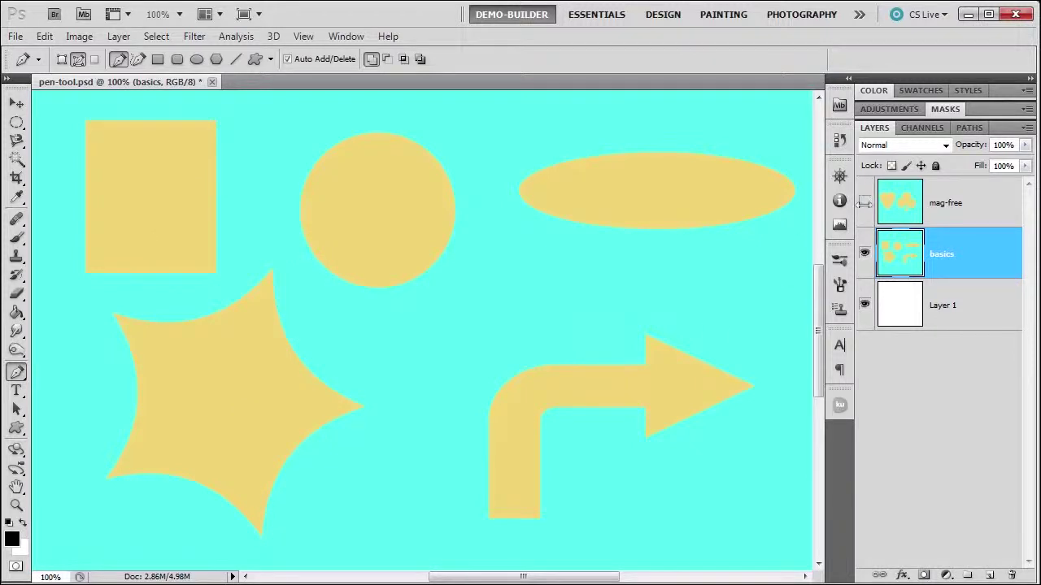
{"action": "left_click", "coordinate": [865, 252]}
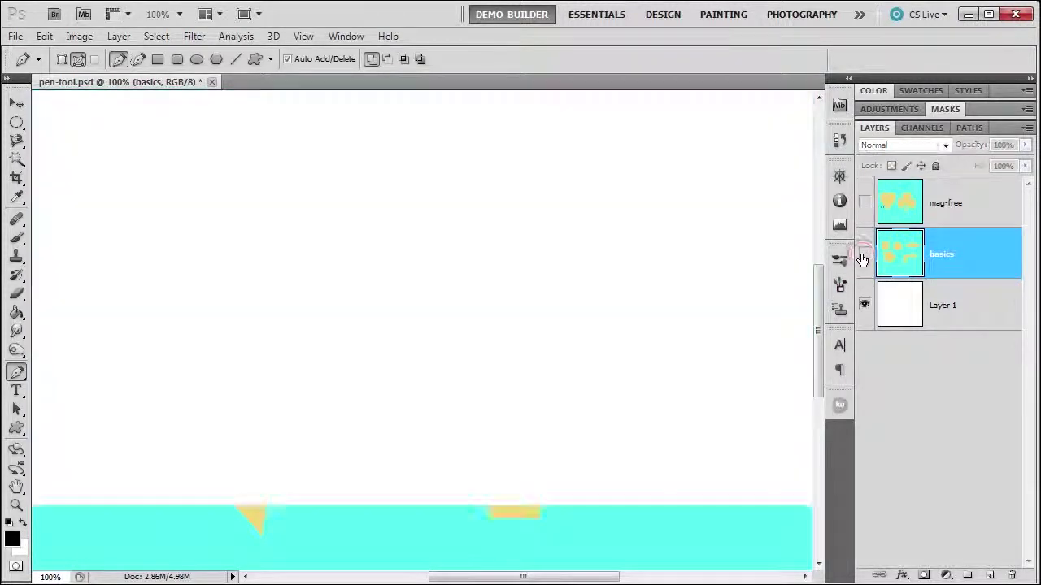
{"action": "left_click", "coordinate": [975, 205]}
{"action": "left_click", "coordinate": [865, 201]}
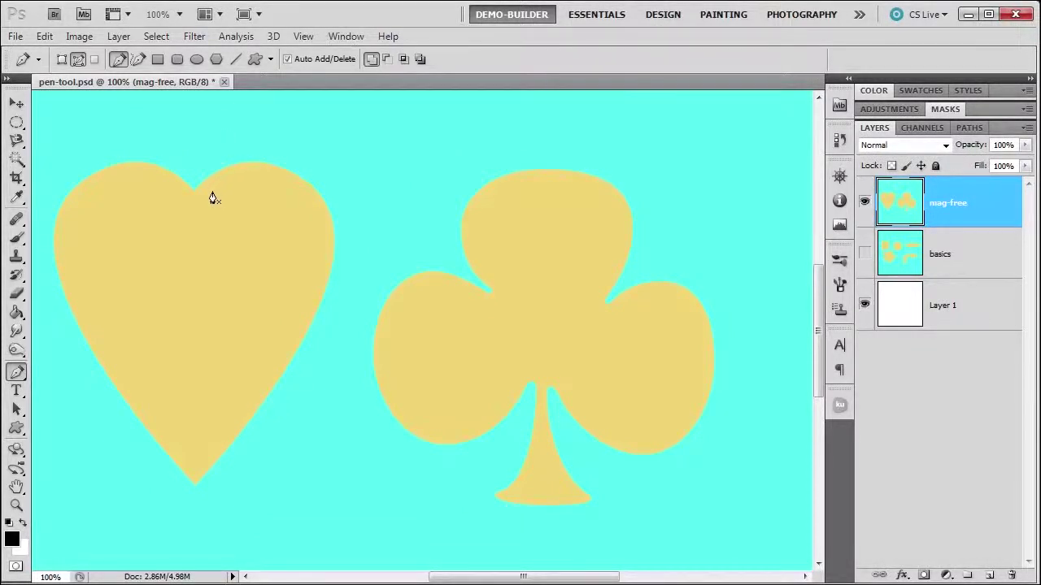
{"action": "left_click", "coordinate": [269, 59]}
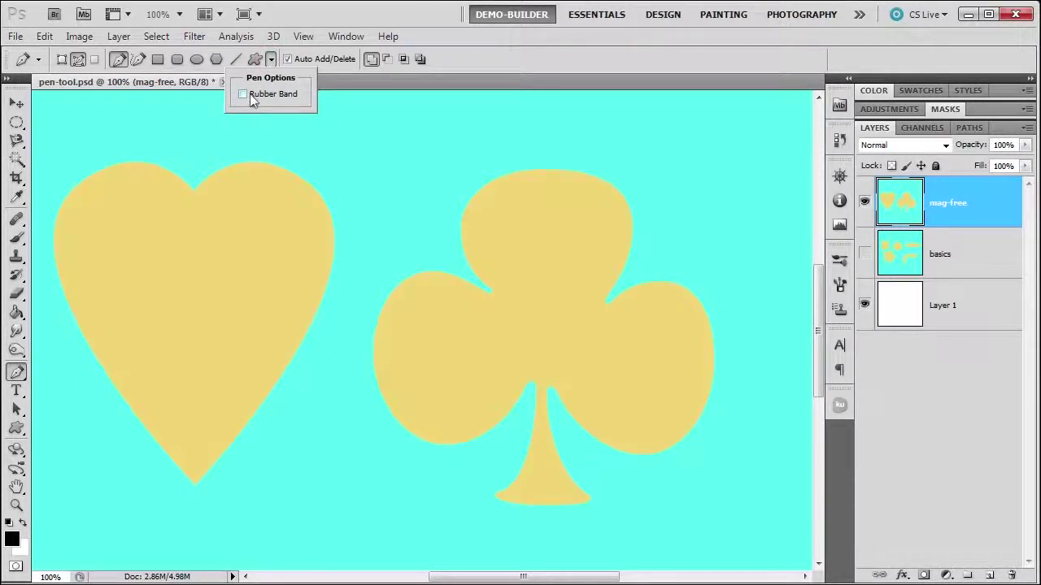
Switch to the Freeform Pen and trace freehand around the heart: right lobe, right edge, tip, left edge.
{"action": "left_click", "coordinate": [138, 59]}
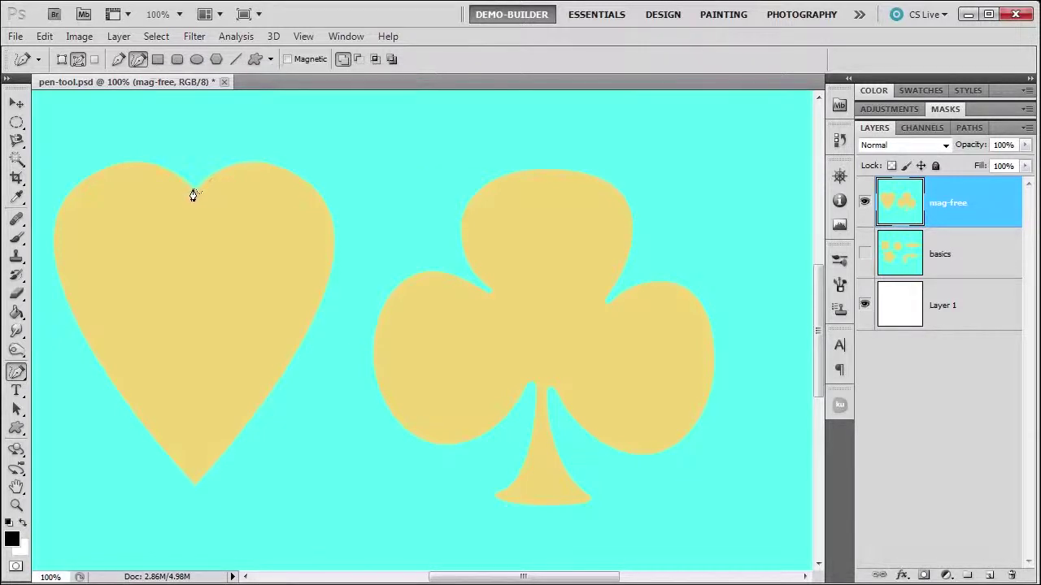
{"action": "mouse_move", "coordinate": [195, 188]}
{"action": "left_mouse_down"}
{"action": "mouse_move", "coordinate": [248, 163]}
{"action": "mouse_move", "coordinate": [300, 181]}
{"action": "mouse_move", "coordinate": [325, 213]}
{"action": "left_mouse_up"}
{"action": "left_click_drag", "start_coordinate": [328, 286], "coordinate": [300, 342]}
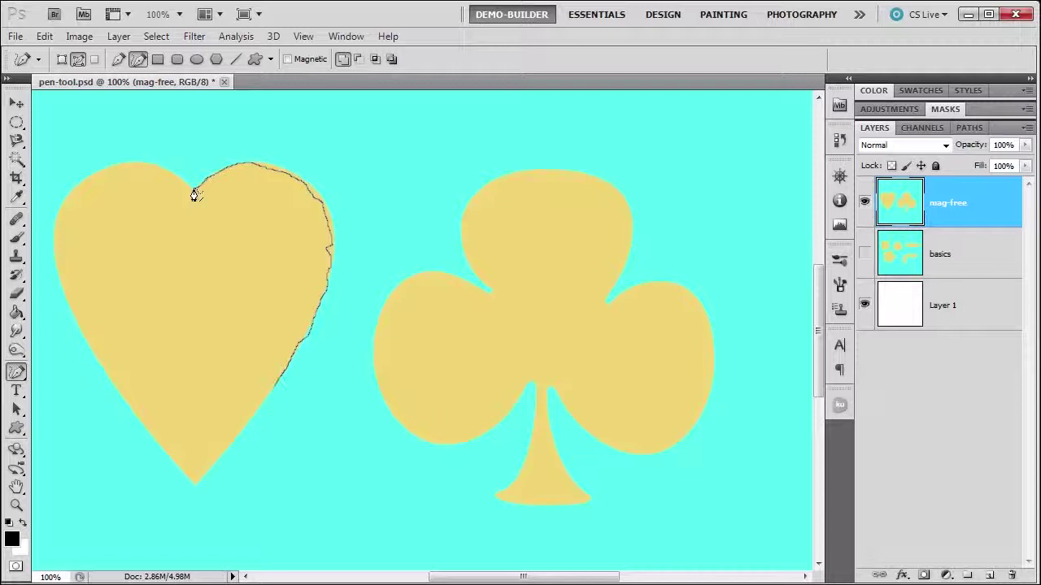
{"action": "left_click_drag", "start_coordinate": [265, 396], "coordinate": [196, 480]}
{"action": "mouse_move", "coordinate": [158, 443]}
{"action": "left_mouse_down"}
{"action": "mouse_move", "coordinate": [71, 313]}
{"action": "mouse_move", "coordinate": [54, 207]}
{"action": "mouse_move", "coordinate": [118, 165]}
{"action": "mouse_move", "coordinate": [150, 164]}
{"action": "mouse_move", "coordinate": [192, 193]}
{"action": "left_mouse_up"}
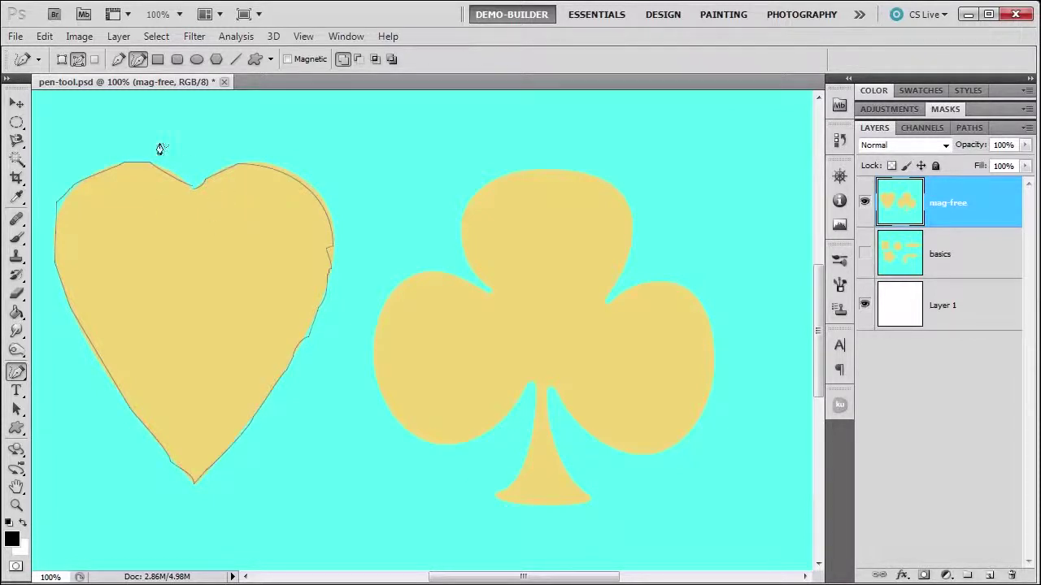
Enable Magnetic and trace the club from its top around the lobes and stem, closing at the start.
{"action": "left_click", "coordinate": [287, 59]}
{"action": "left_click", "coordinate": [550, 172]}
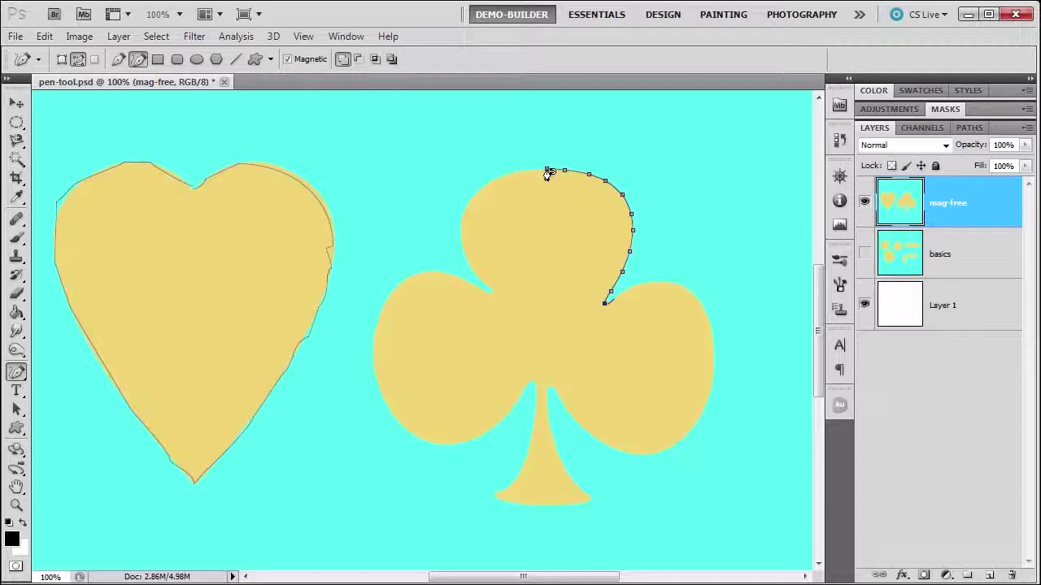
{"action": "mouse_move", "coordinate": [631, 291]}
{"action": "left_mouse_down"}
{"action": "mouse_move", "coordinate": [673, 282]}
{"action": "mouse_move", "coordinate": [699, 301]}
{"action": "mouse_move", "coordinate": [714, 379]}
{"action": "mouse_move", "coordinate": [701, 414]}
{"action": "mouse_move", "coordinate": [663, 449]}
{"action": "mouse_move", "coordinate": [626, 452]}
{"action": "mouse_move", "coordinate": [563, 404]}
{"action": "left_mouse_up"}
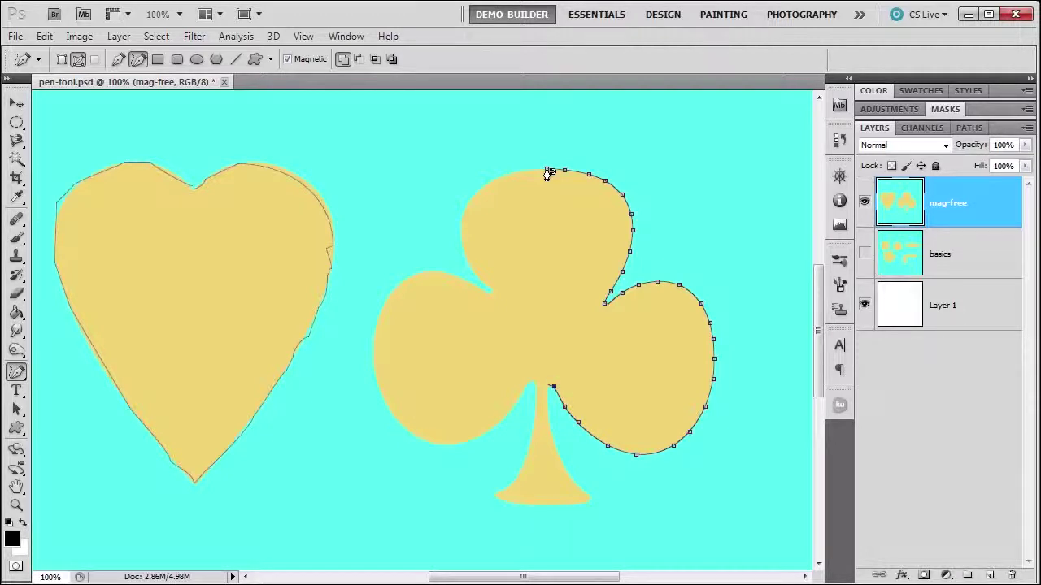
{"action": "mouse_move", "coordinate": [548, 423]}
{"action": "left_mouse_down"}
{"action": "mouse_move", "coordinate": [593, 499]}
{"action": "mouse_move", "coordinate": [498, 495]}
{"action": "mouse_move", "coordinate": [530, 435]}
{"action": "mouse_move", "coordinate": [537, 408]}
{"action": "mouse_move", "coordinate": [525, 387]}
{"action": "mouse_move", "coordinate": [482, 432]}
{"action": "mouse_move", "coordinate": [452, 443]}
{"action": "mouse_move", "coordinate": [403, 424]}
{"action": "mouse_move", "coordinate": [383, 398]}
{"action": "mouse_move", "coordinate": [374, 351]}
{"action": "mouse_move", "coordinate": [395, 288]}
{"action": "mouse_move", "coordinate": [431, 270]}
{"action": "mouse_move", "coordinate": [492, 290]}
{"action": "mouse_move", "coordinate": [464, 240]}
{"action": "left_mouse_up"}
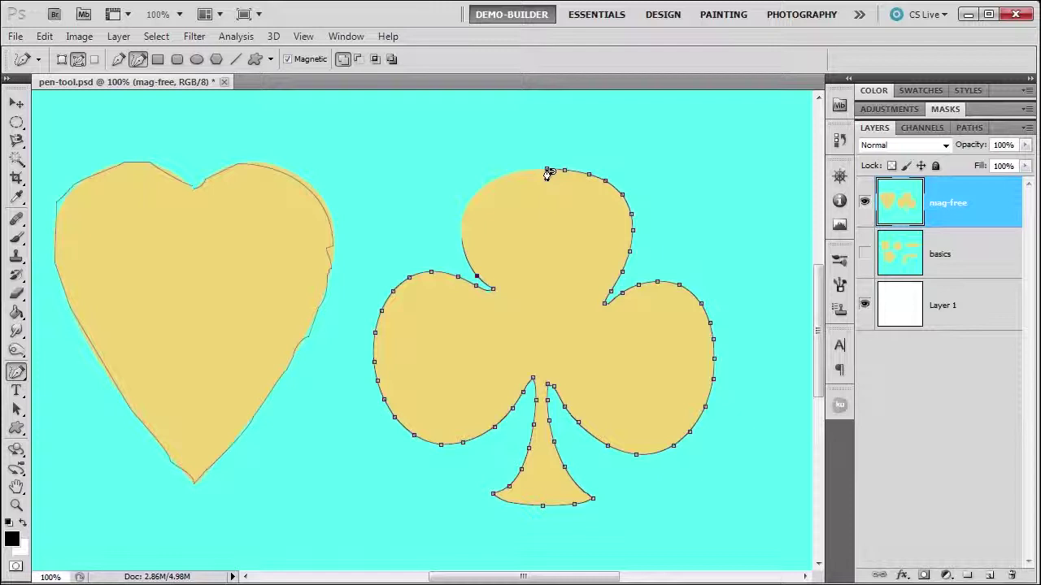
{"action": "mouse_move", "coordinate": [464, 237]}
{"action": "left_mouse_down"}
{"action": "mouse_move", "coordinate": [467, 203]}
{"action": "mouse_move", "coordinate": [509, 172]}
{"action": "left_mouse_up"}
{"action": "left_click", "coordinate": [548, 172]}
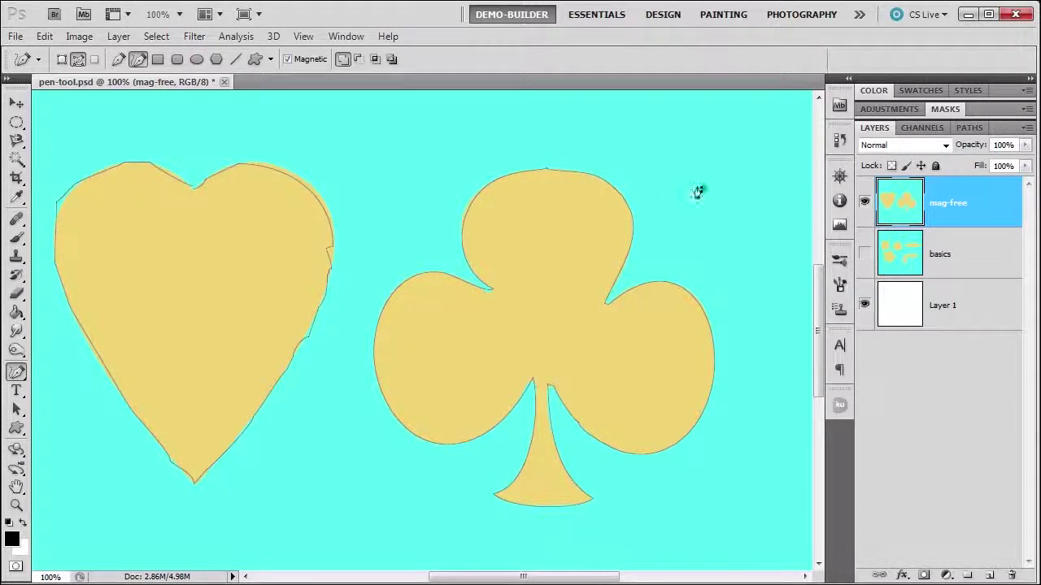
{"action": "left_click", "coordinate": [864, 202]}
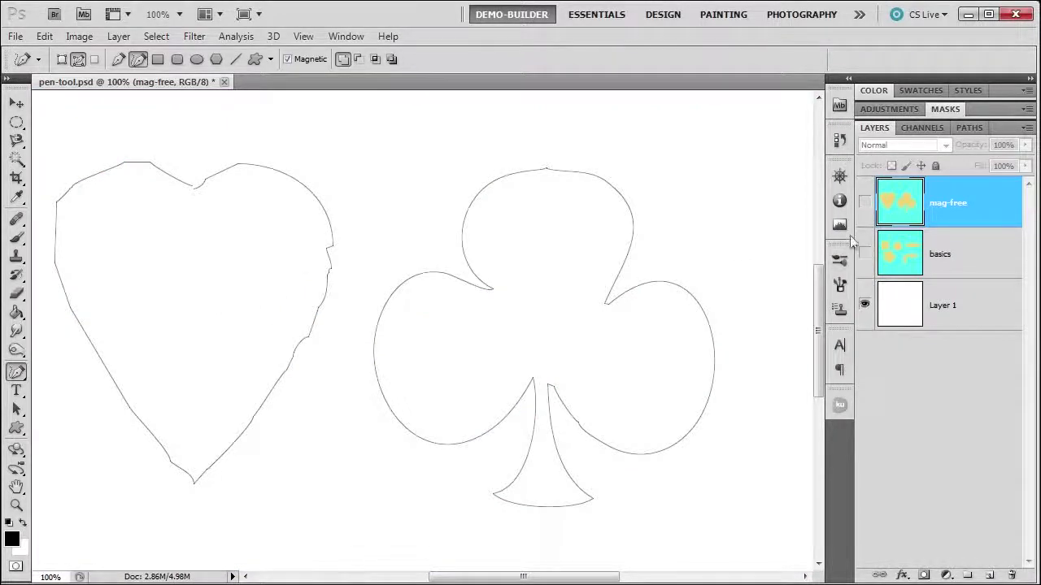
{"action": "left_click", "coordinate": [864, 201]}
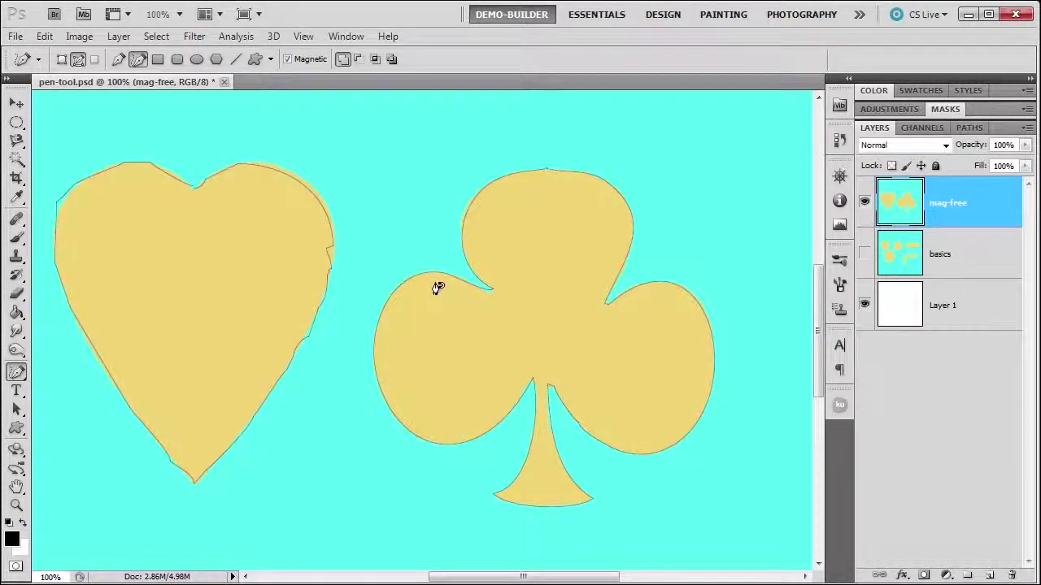